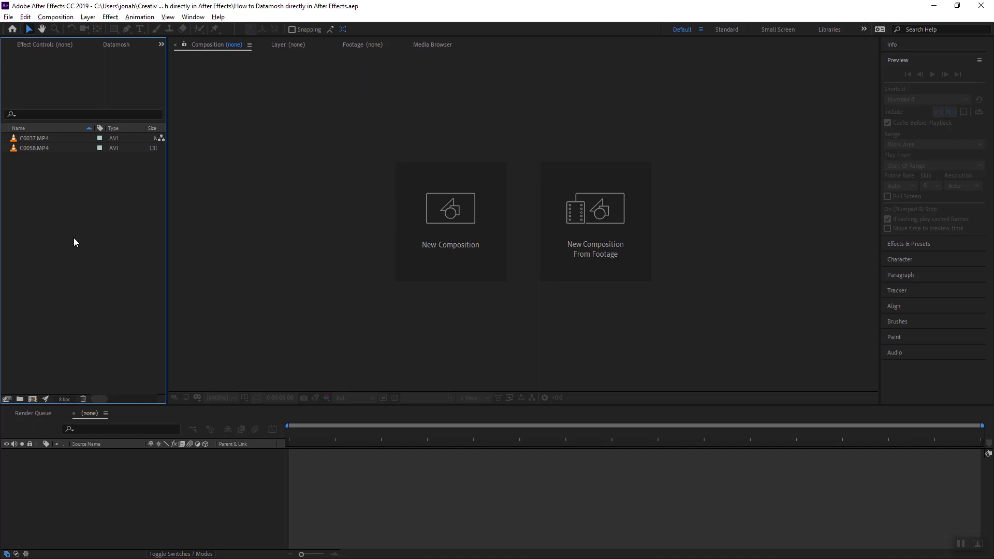
Open the Datamosh panel and view the Datamosh plugin's product page and license options in the browser
click(114, 46)
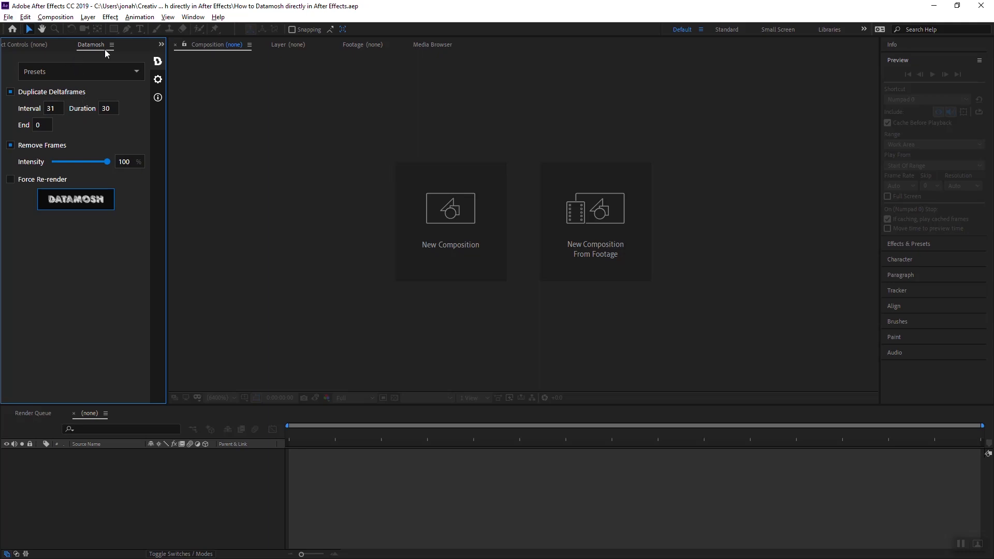
click(934, 6)
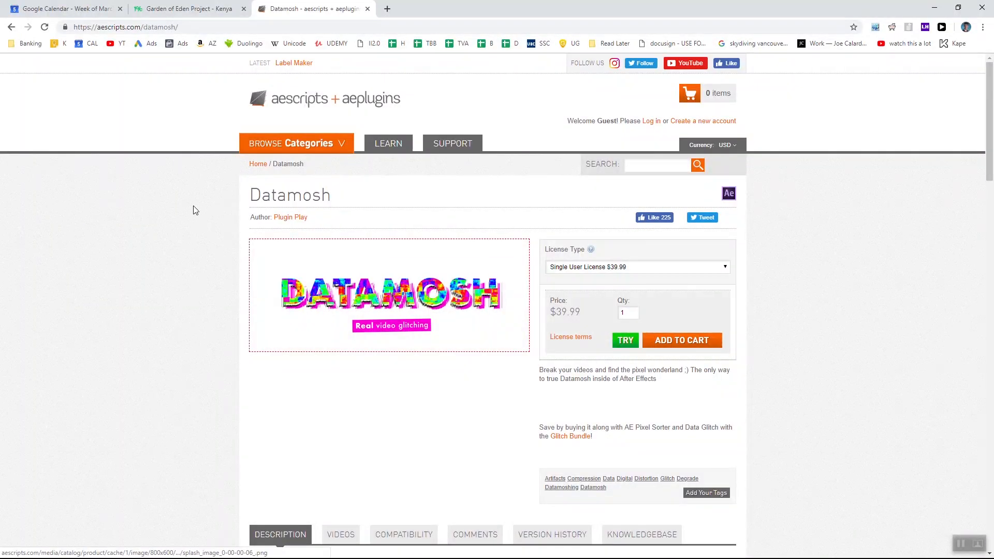
drag(218, 212, 346, 212)
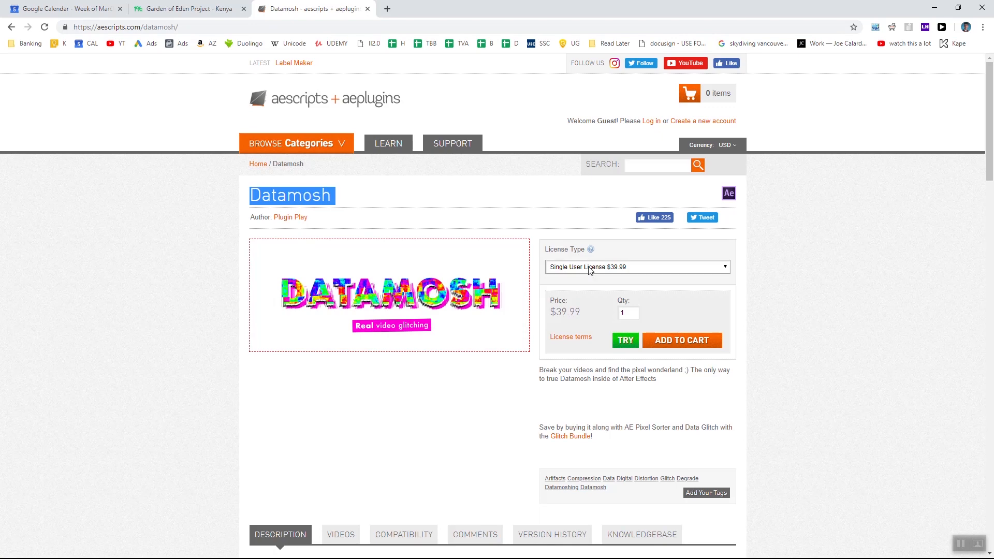
click(614, 267)
click(610, 285)
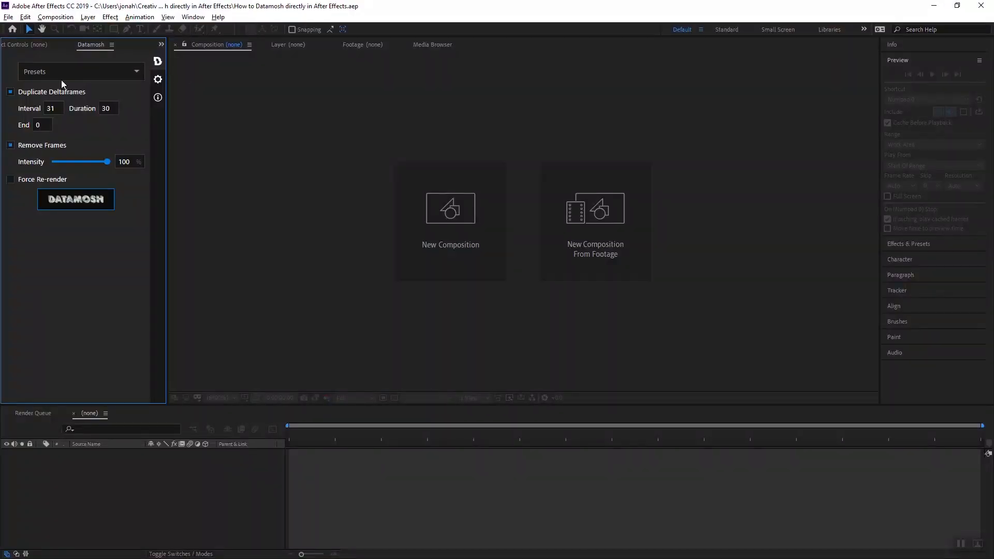
Locate the Datamosh extension under the Window menu's Extensions and return to the Project panel
click(193, 17)
mouse_move(236, 74)
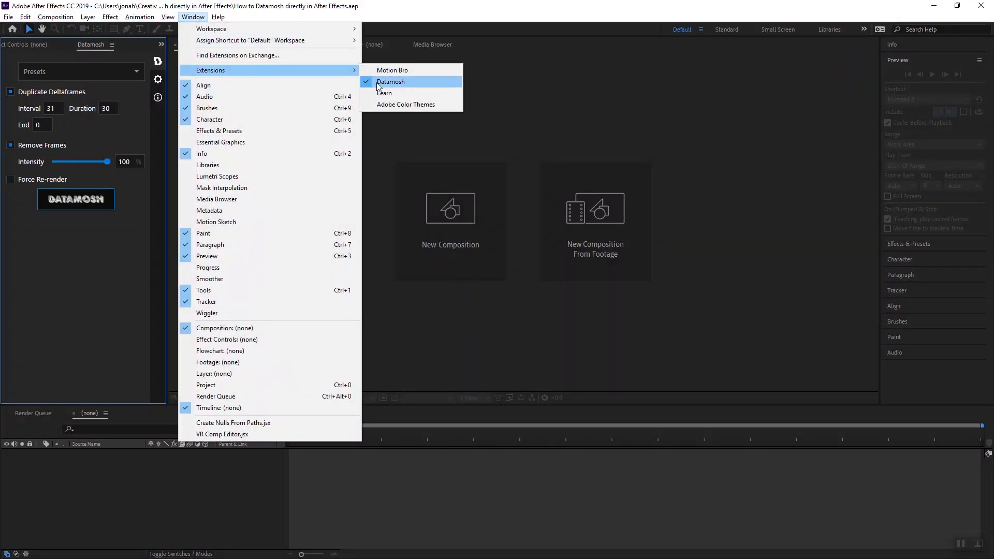
click(109, 45)
click(91, 47)
scroll(92, 46, up, 2)
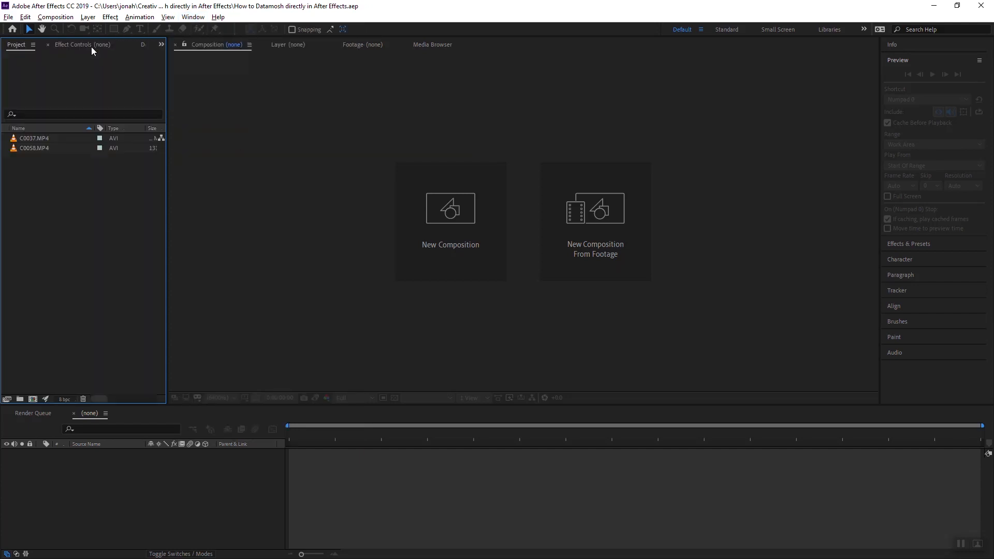
Create a new composition from the C0058.MP4 footage
click(46, 148)
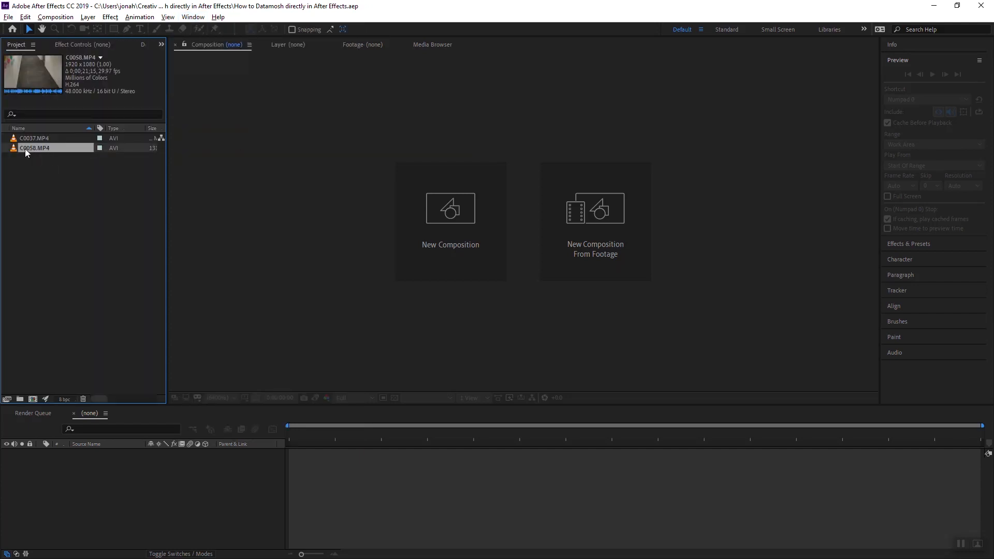
drag(25, 149, 45, 400)
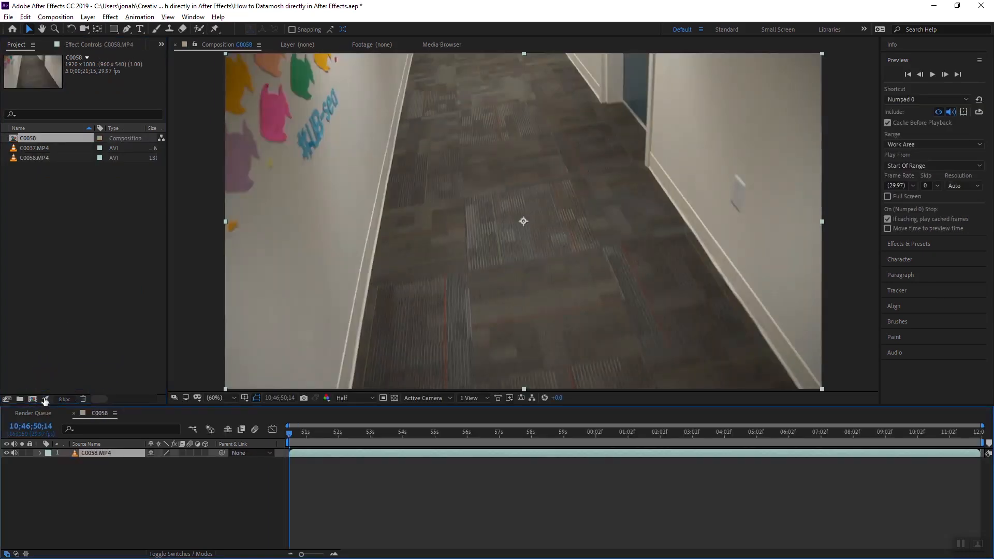
Trim the C0058 layer's out point at about 10;46;53;22 and return to the composition start
drag(322, 438, 273, 440)
drag(498, 452, 404, 445)
drag(296, 433, 394, 441)
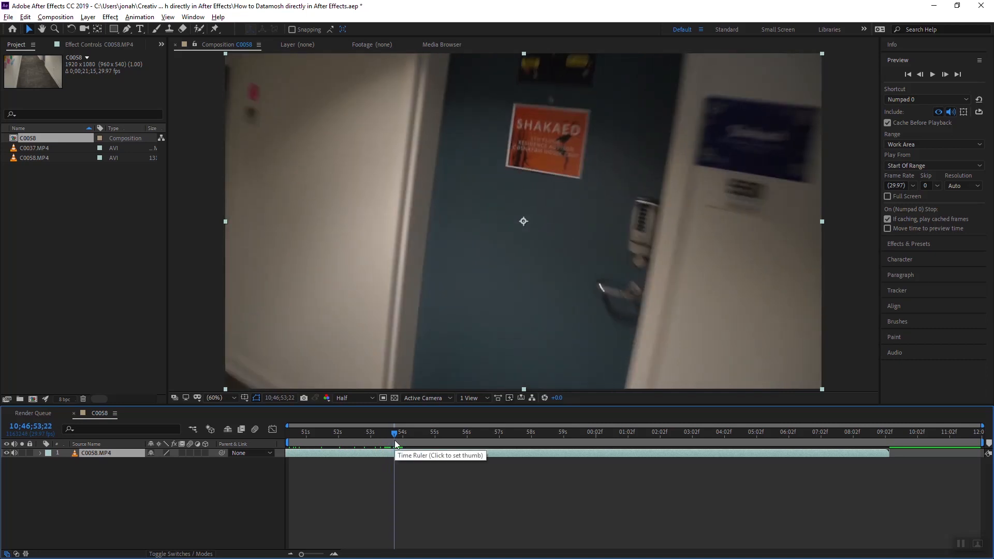
key(alt+])
drag(395, 440, 372, 432)
key(Home)
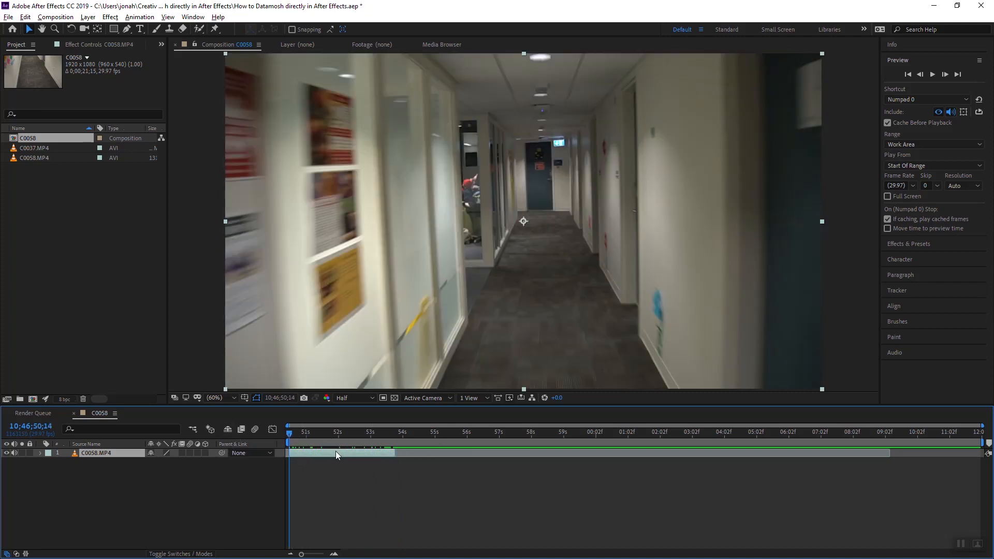
Shift the C0058 layer later in time and add C0037.MP4 as a second layer beneath it
drag(336, 451, 418, 449)
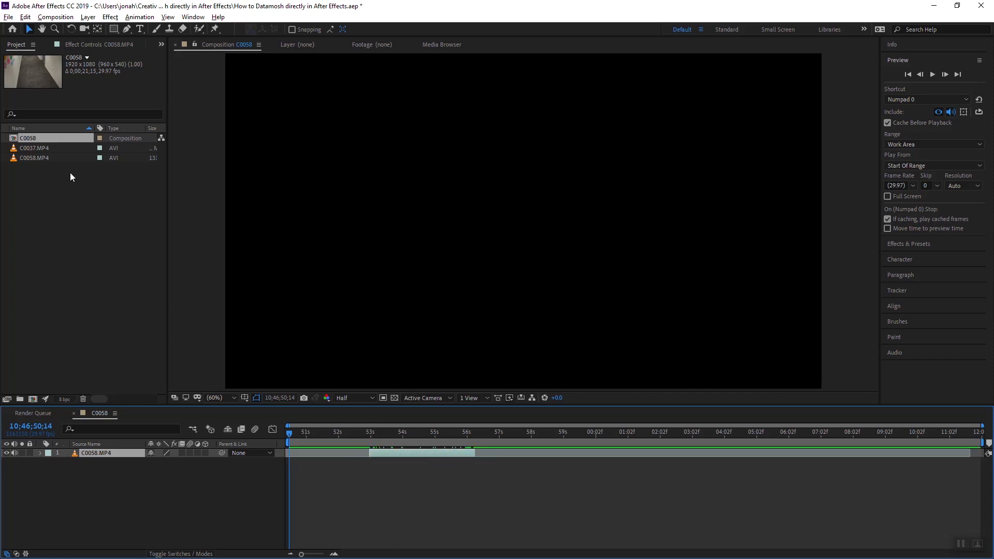
click(26, 147)
drag(35, 151, 291, 463)
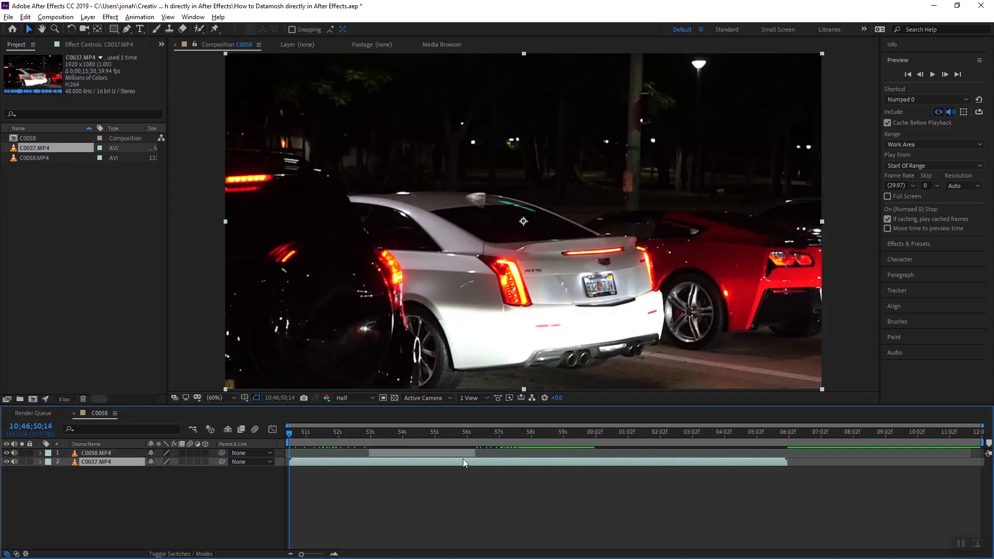
Shorten the C0037 layer so it overlaps the start of the C0058 layer by about a second
drag(389, 435, 289, 438)
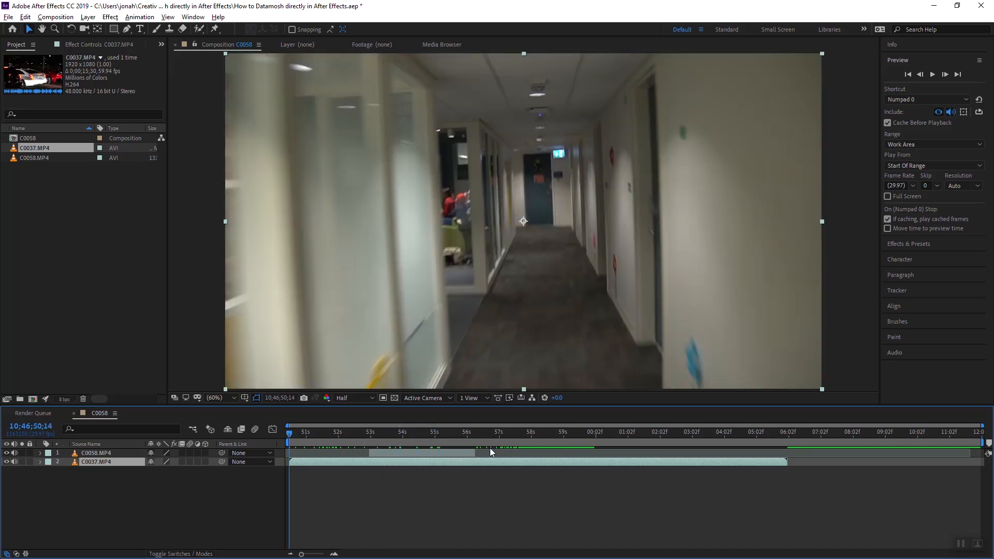
drag(723, 462, 398, 449)
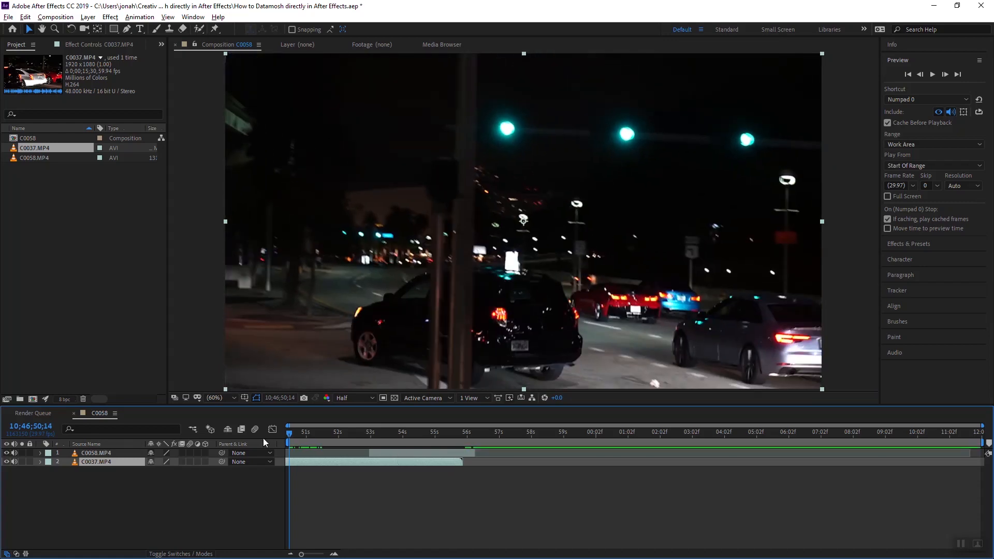
drag(293, 437, 356, 451)
drag(417, 437, 453, 437)
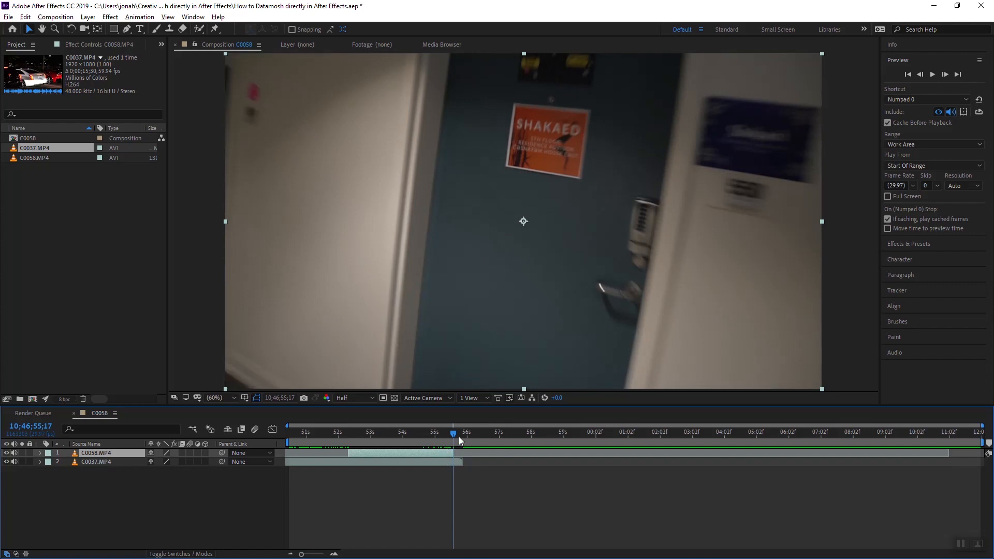
Set the work area end at 10;46;55;17 and trim the composition to the work area
key(n)
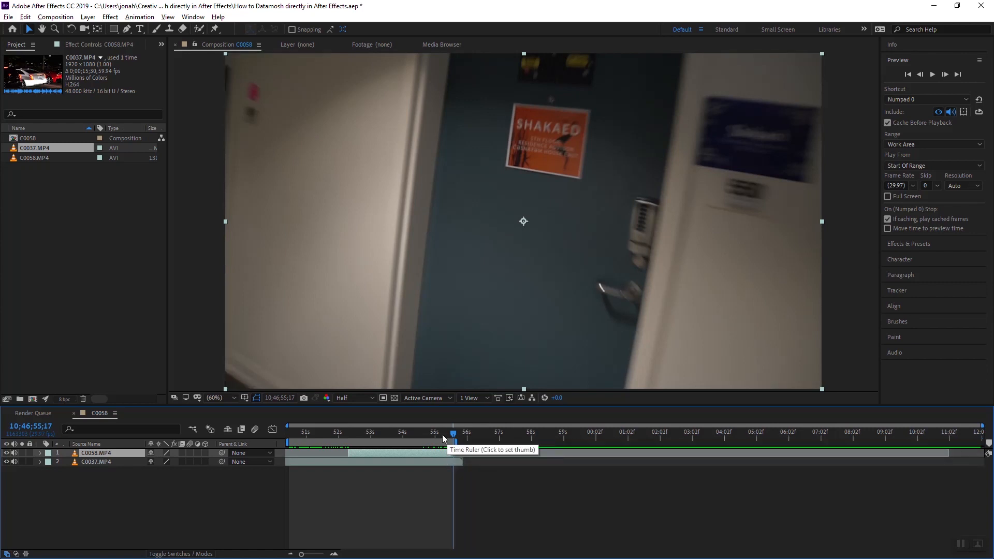
right_click(397, 441)
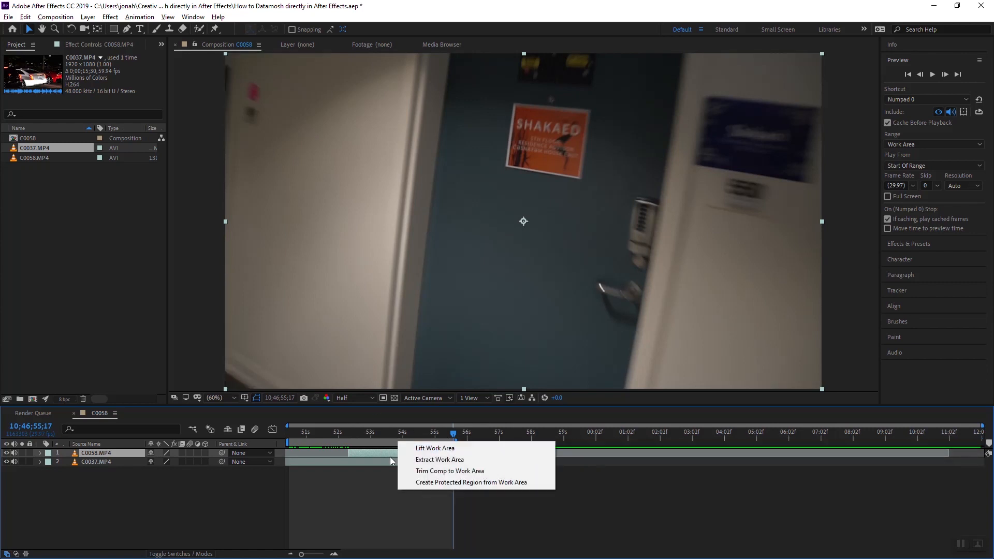
click(425, 471)
drag(423, 432, 533, 458)
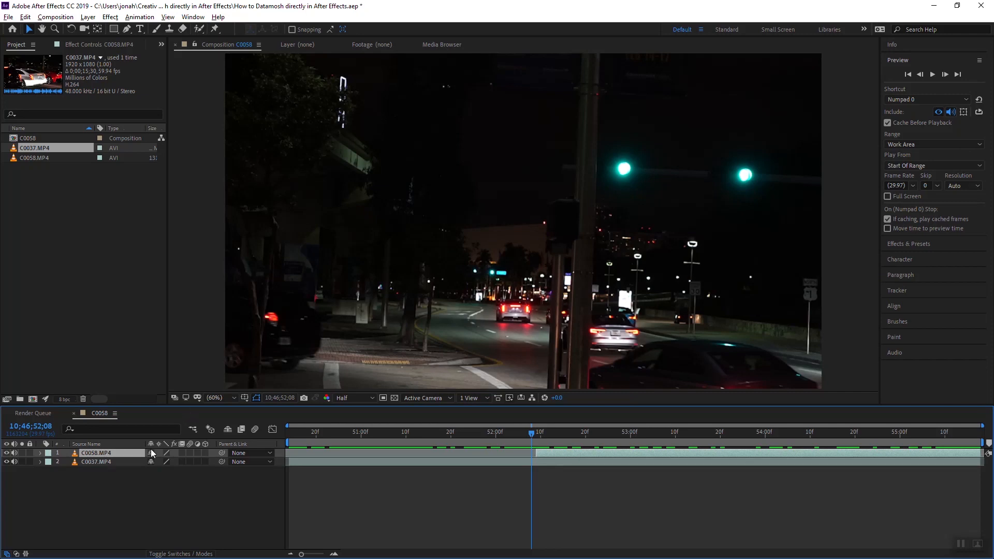
Select the C0037 layer, set the work area start at 10;46;52;08, and preview playback
click(115, 462)
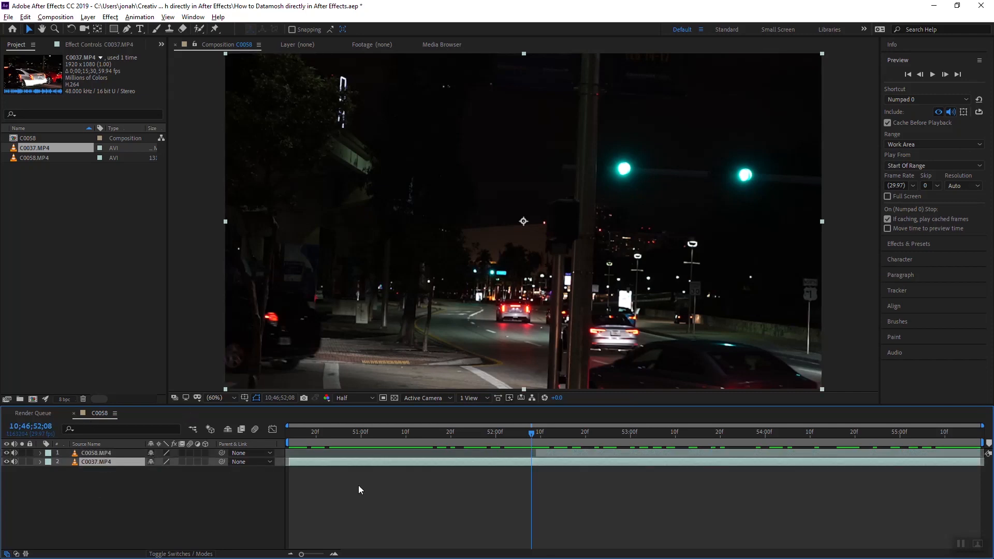
key(b)
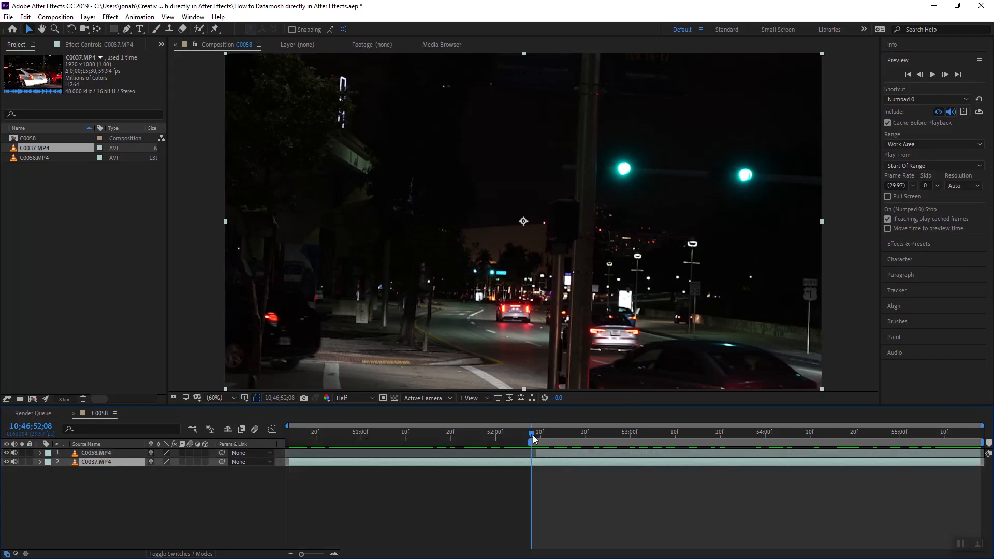
key(space)
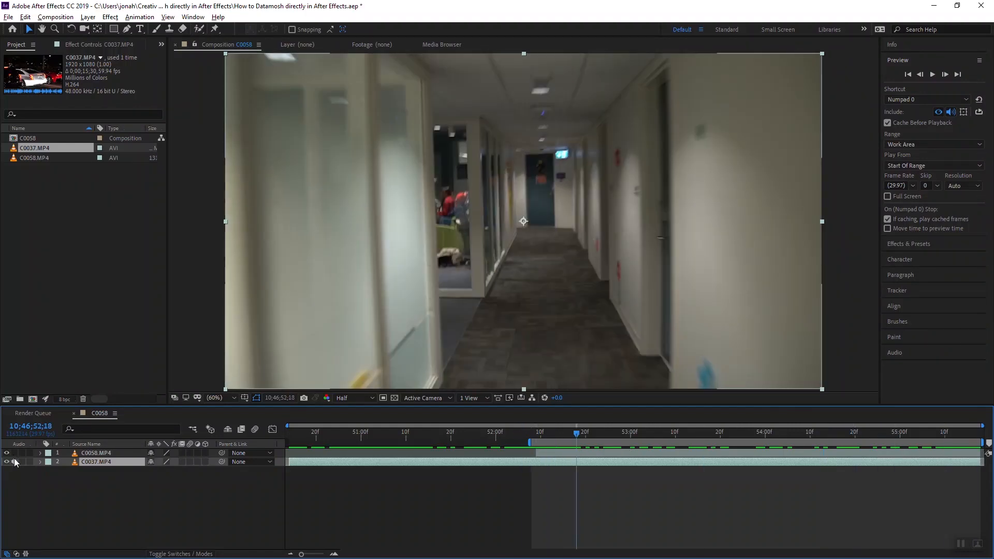
Open the Datamosh panel and disable Duplicate Deltaframes
click(90, 47)
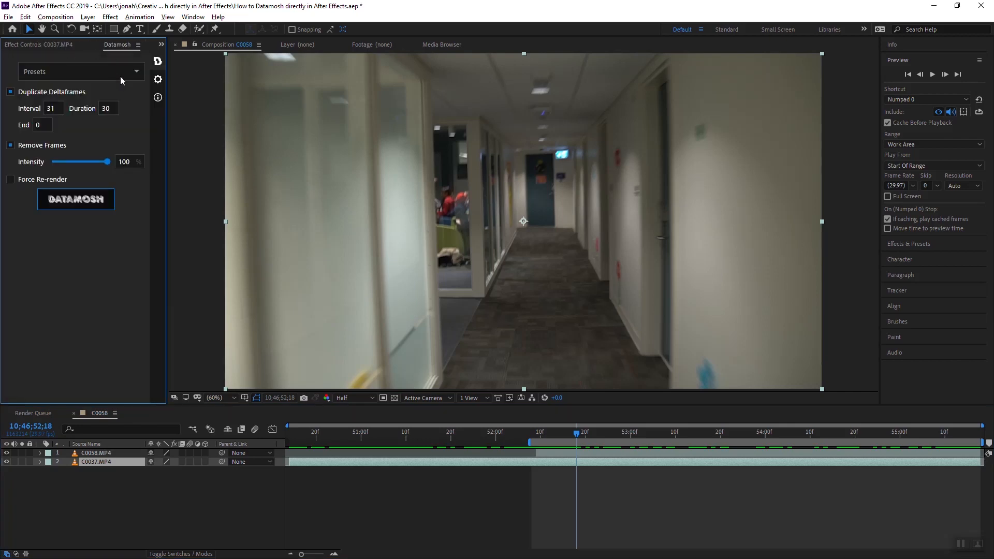
click(11, 92)
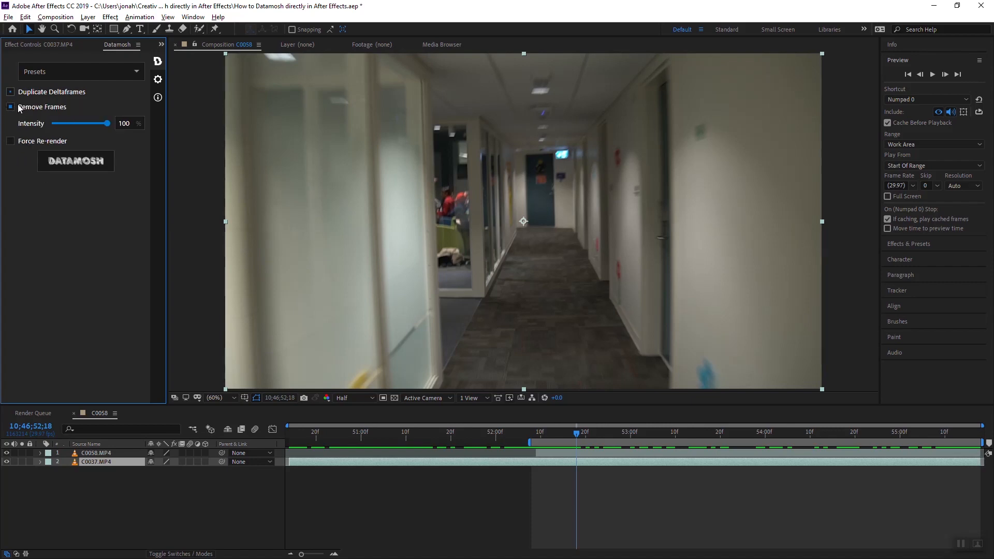
Enable Force Re-render and run Datamosh on the composition's transition
drag(540, 433, 616, 442)
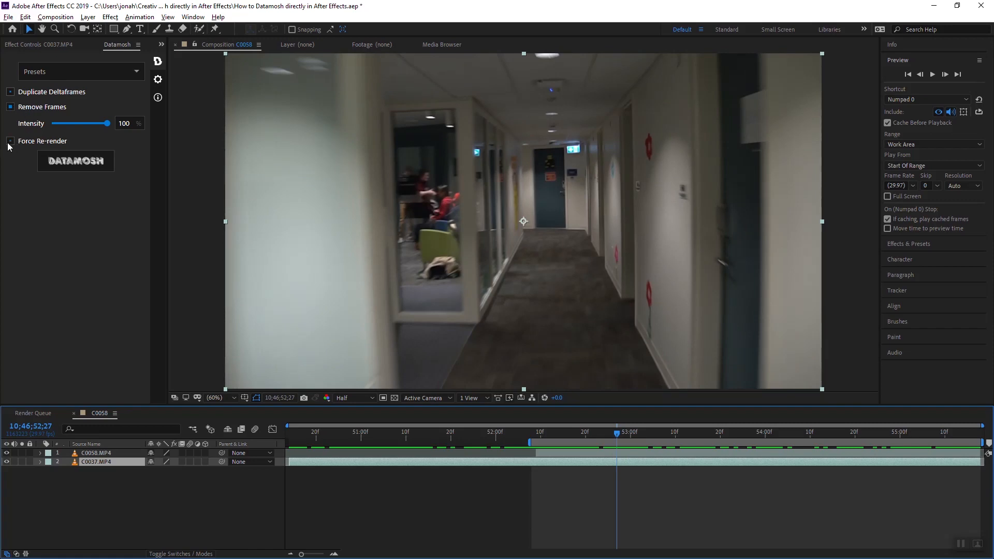
click(10, 147)
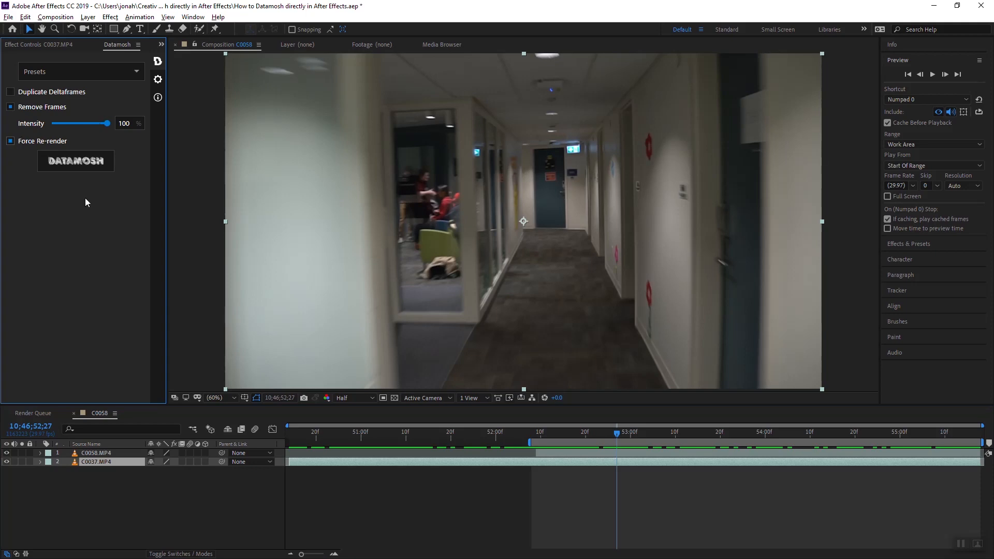
click(78, 162)
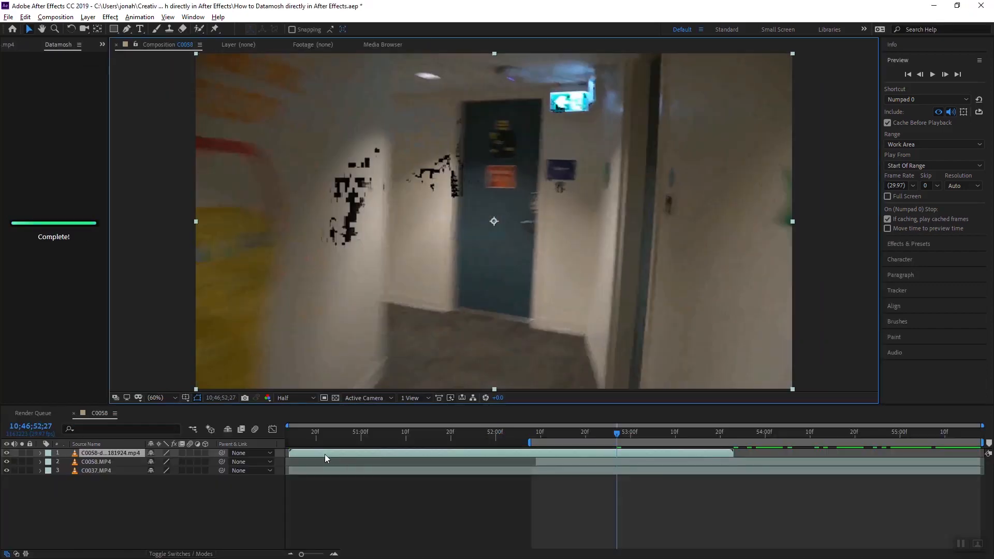
Scrub through the datamoshed layer around the transition to inspect the glitch effect
drag(299, 453, 655, 438)
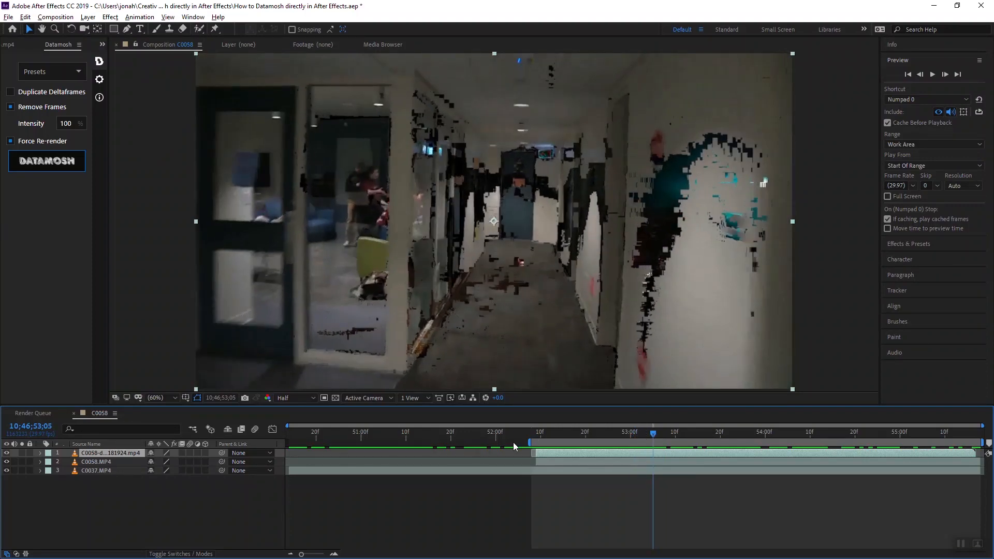
drag(527, 438, 500, 434)
click(495, 434)
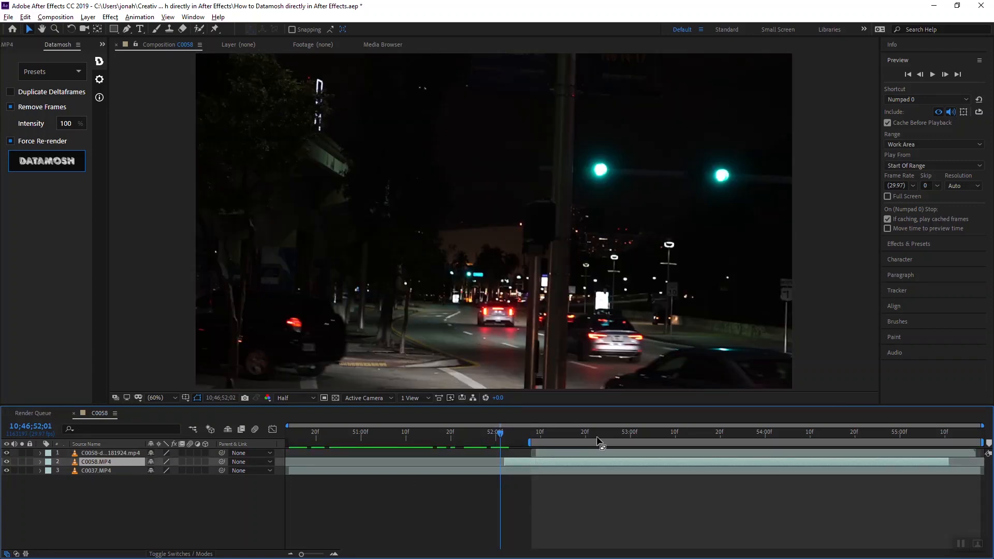
drag(599, 441, 584, 471)
drag(517, 434, 539, 437)
click(553, 455)
drag(591, 438, 678, 439)
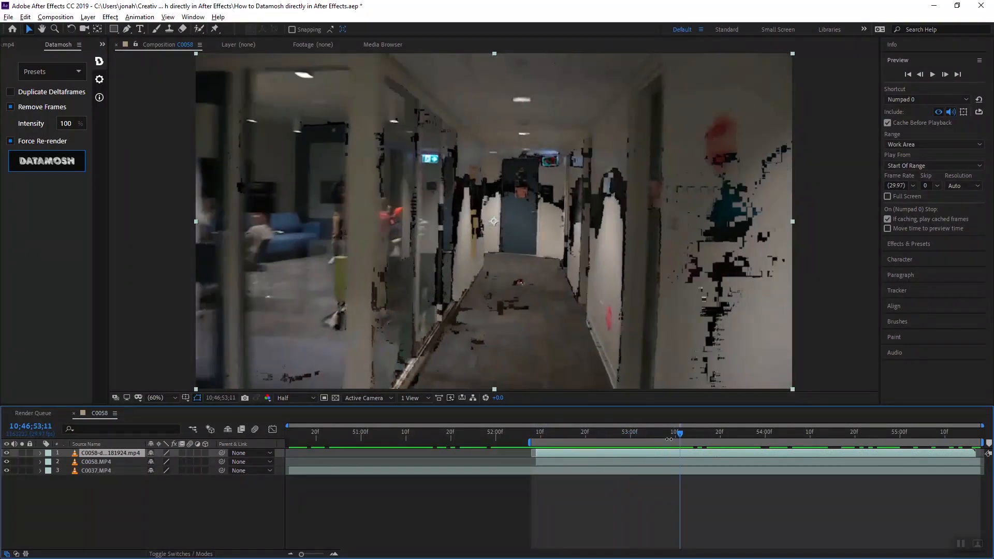
Enable Duplicate Deltaframes with Interval 7, Duration 5 and End 30, and turn off Force Re-render
click(10, 93)
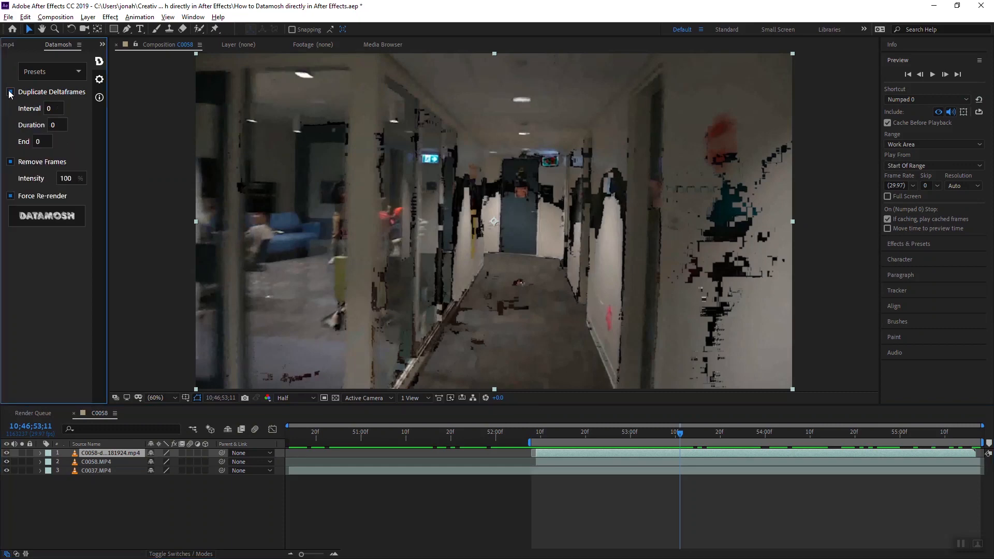
drag(547, 432, 584, 459)
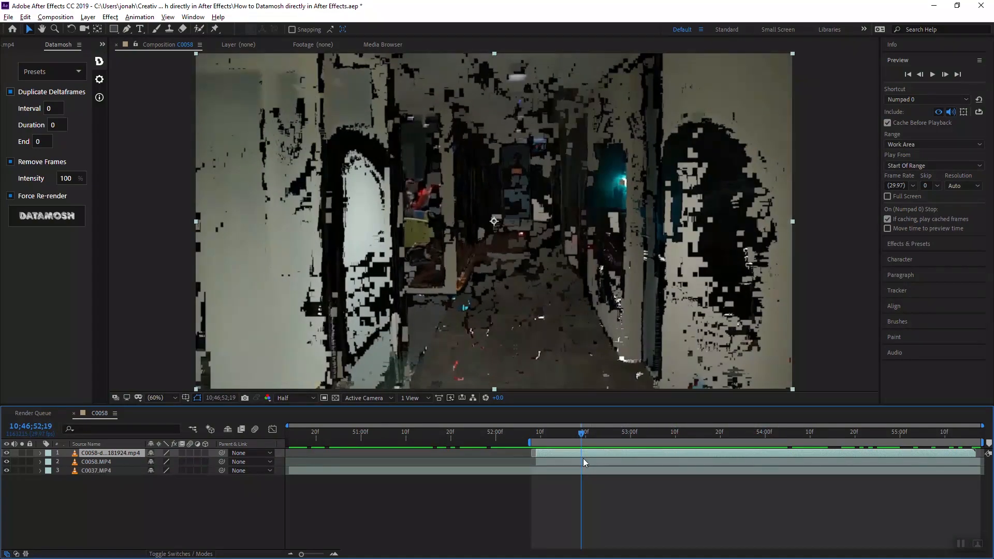
click(53, 108)
text(7)
key(Tab)
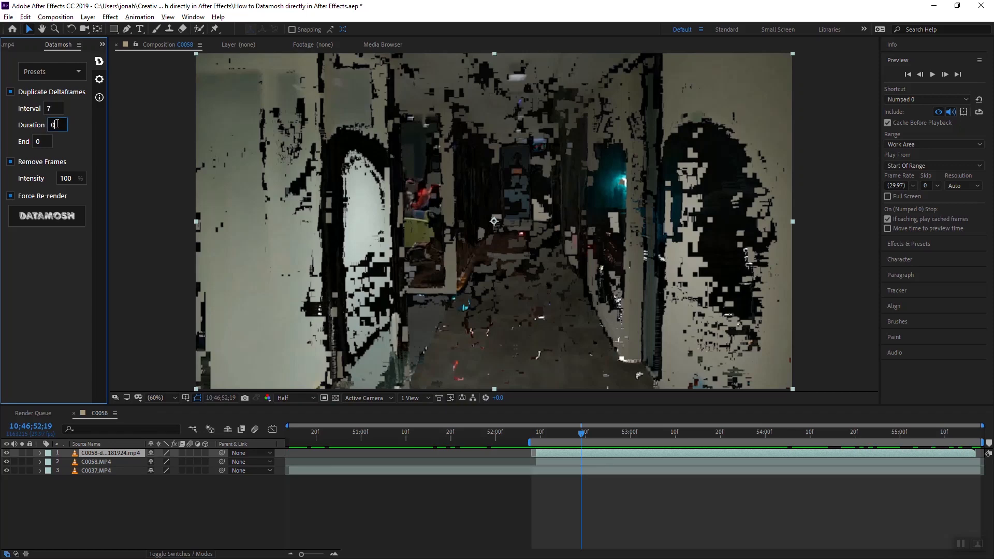
text(5)
key(Tab)
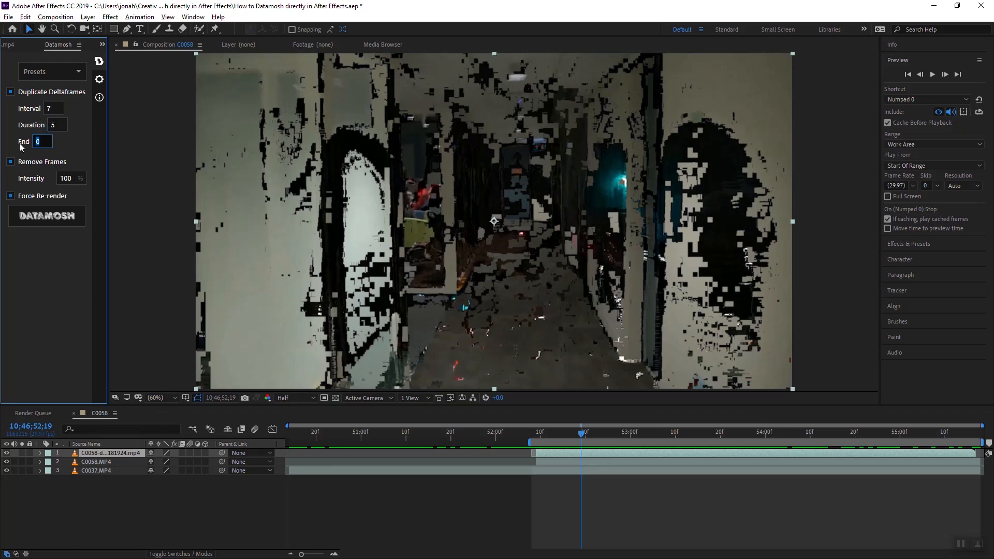
text(30)
click(10, 196)
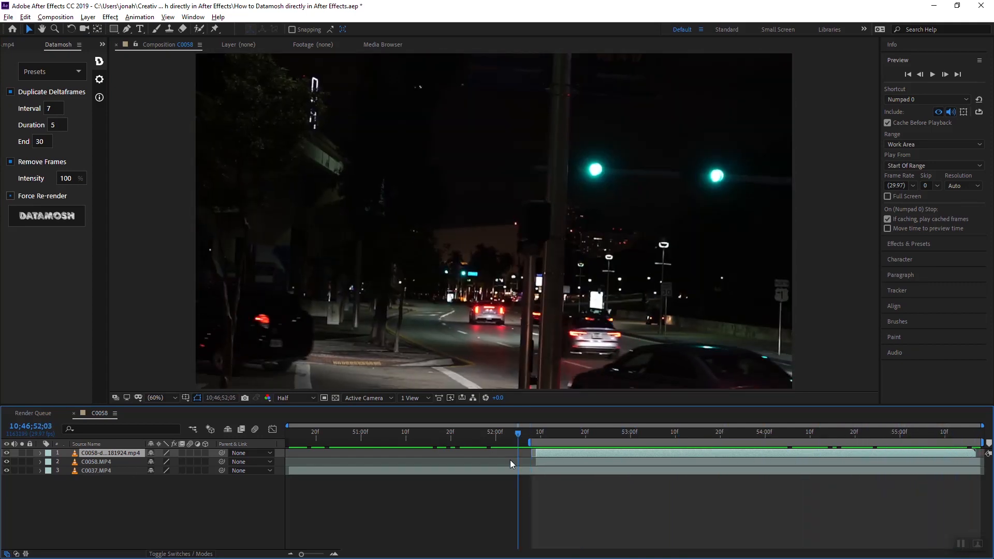
Preview the updated datamosh transition
key(space)
drag(483, 433, 568, 440)
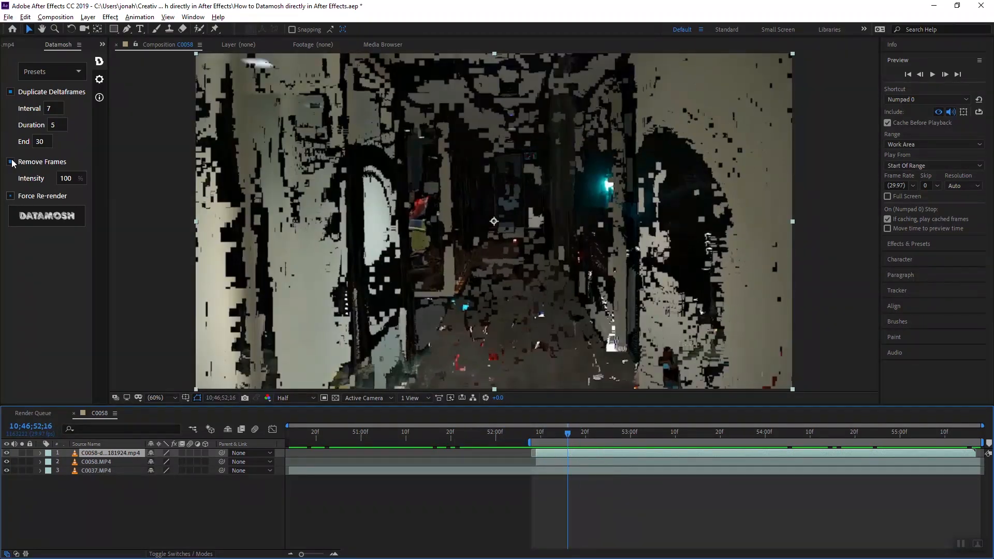
Run Datamosh again with Remove Frames enabled at Intensity 100 and play the newly imported layer
click(46, 217)
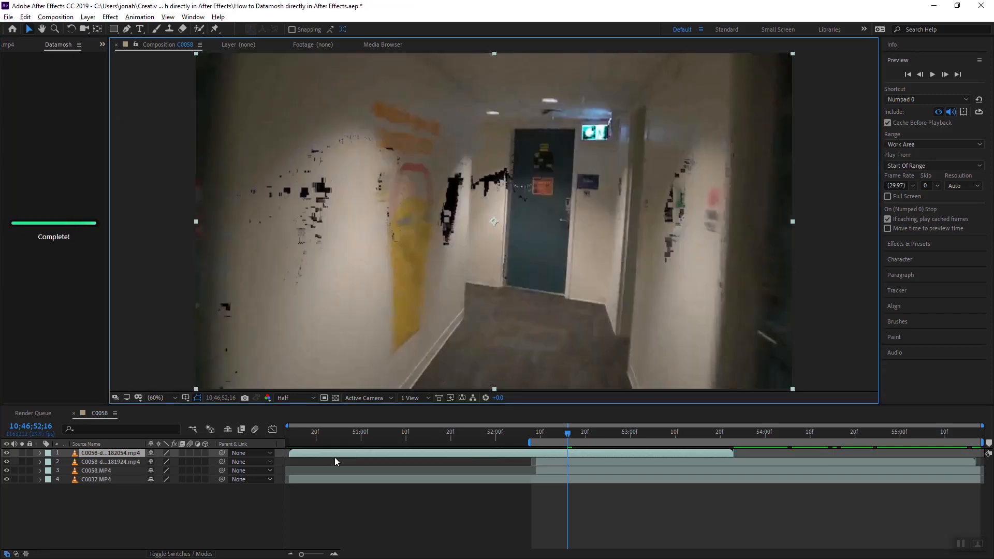
drag(322, 453, 667, 455)
key(space)
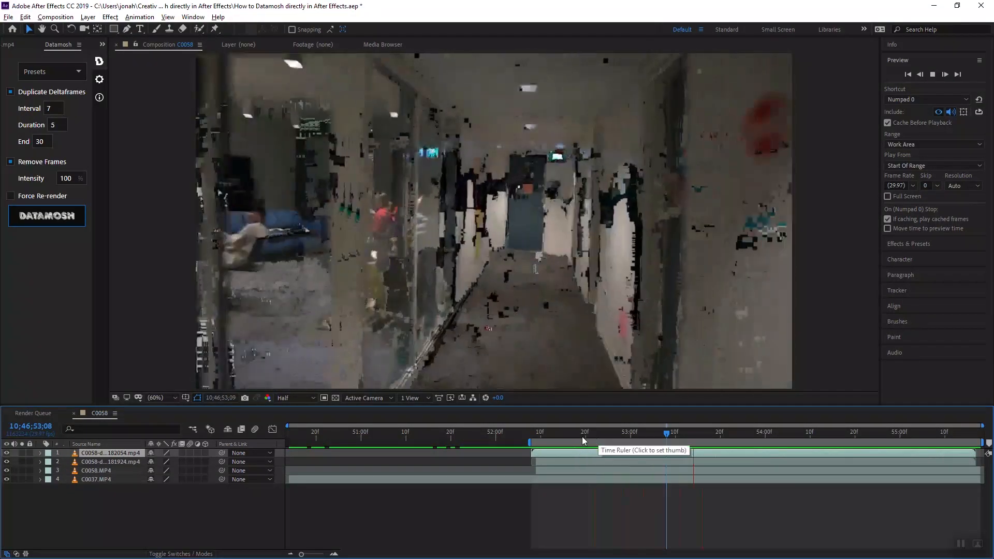
Scrub and play through the transition frames of the new datamoshed layer
click(595, 438)
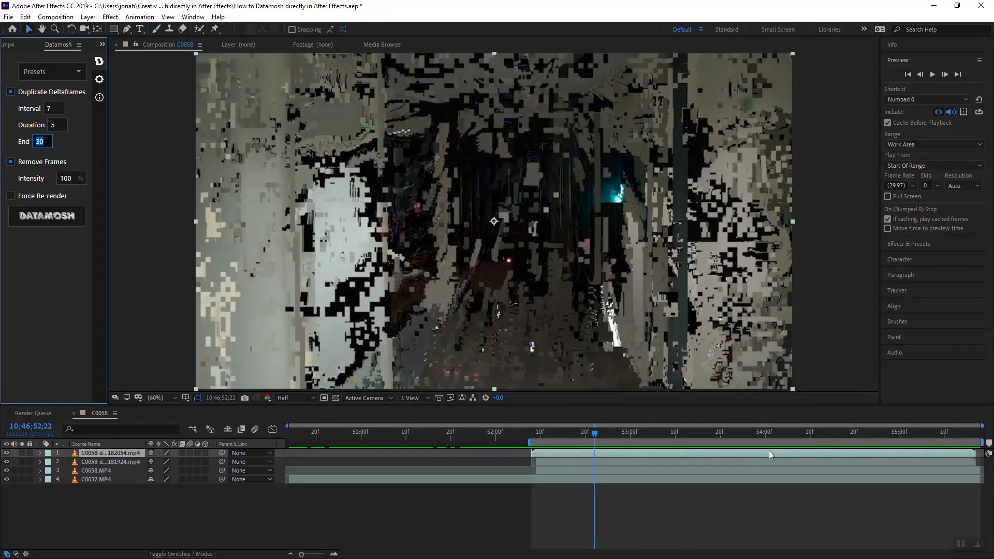
click(628, 439)
drag(628, 440, 539, 433)
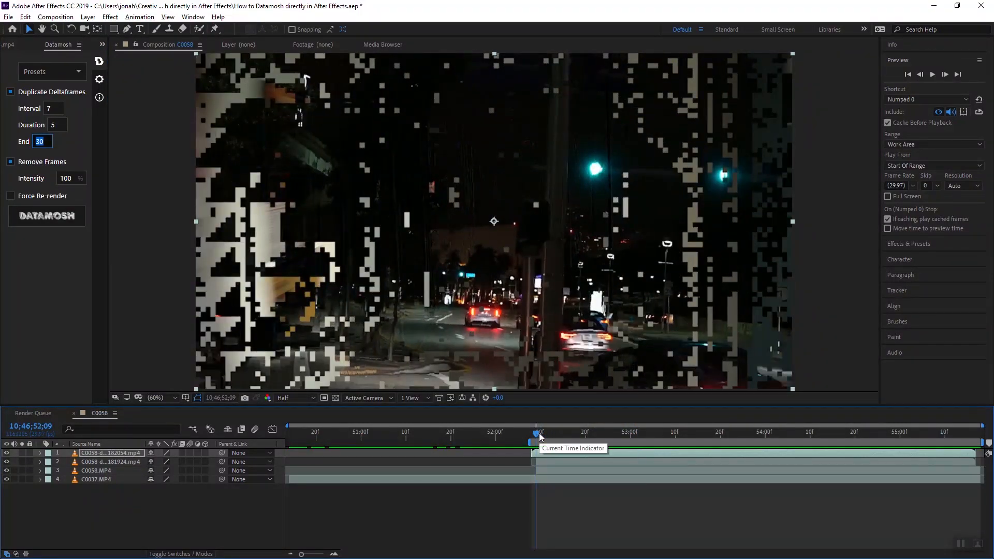
key(Page_Down)
key(space)
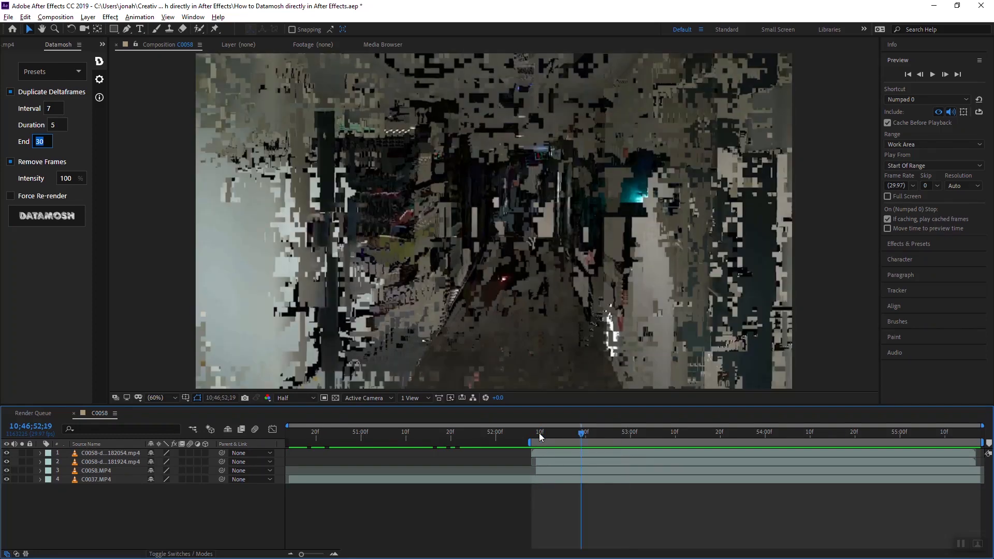
key(space)
key(space)
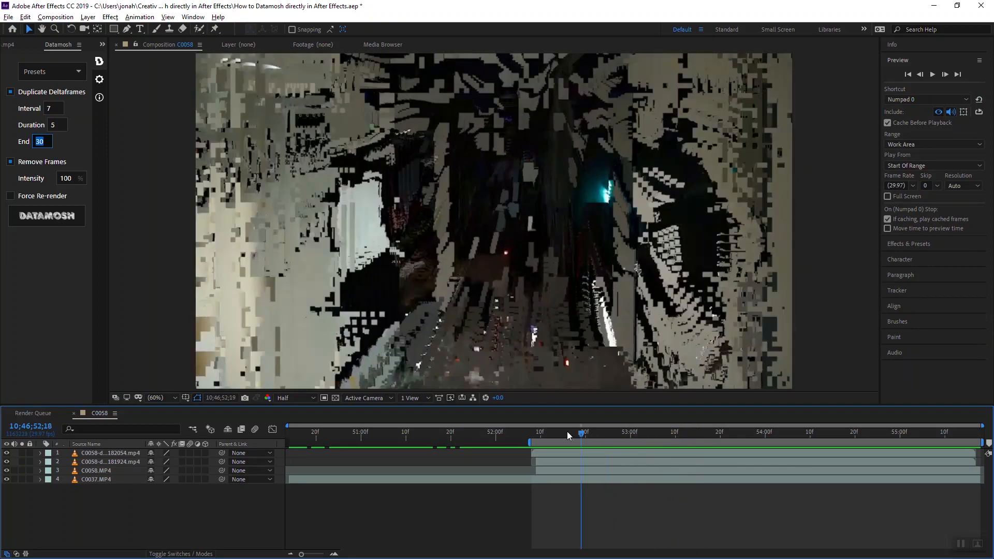
click(536, 433)
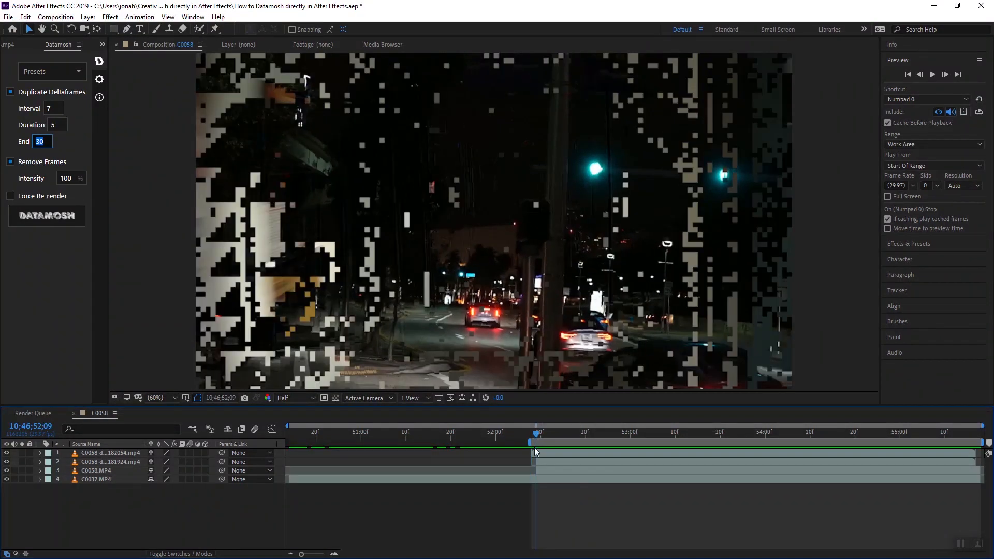
click(536, 450)
mouse_move(537, 433)
mouse_down()
mouse_move(679, 433)
mouse_move(731, 416)
mouse_move(539, 440)
mouse_up()
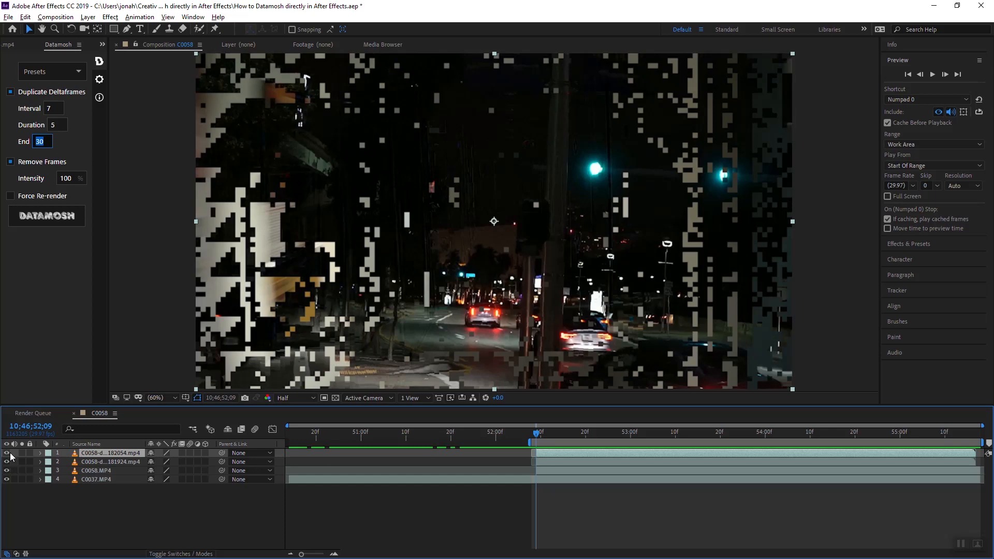
Hide the two datamoshed layers and step frame by frame through the original clips at the cut
drag(6, 453, 6, 462)
drag(537, 434, 533, 434)
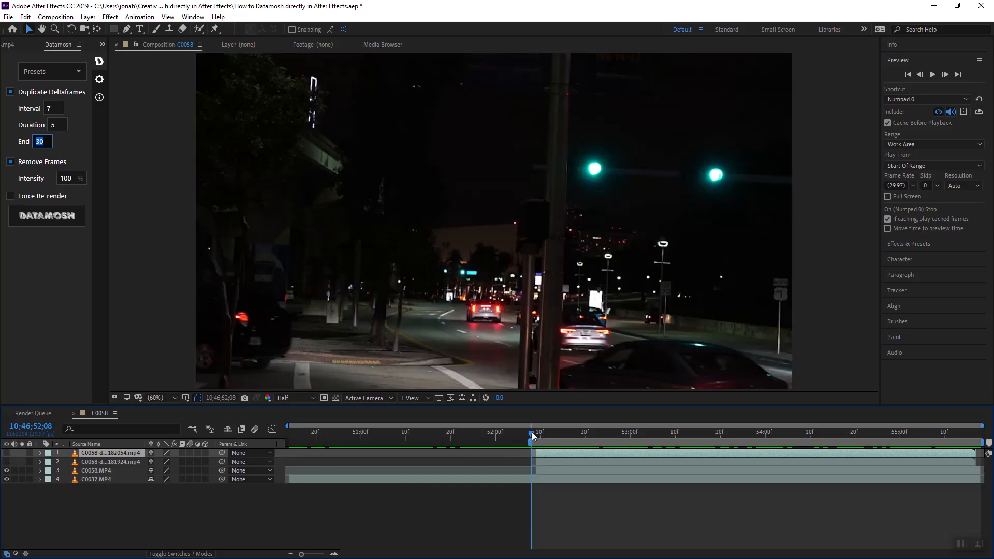
drag(533, 431, 537, 432)
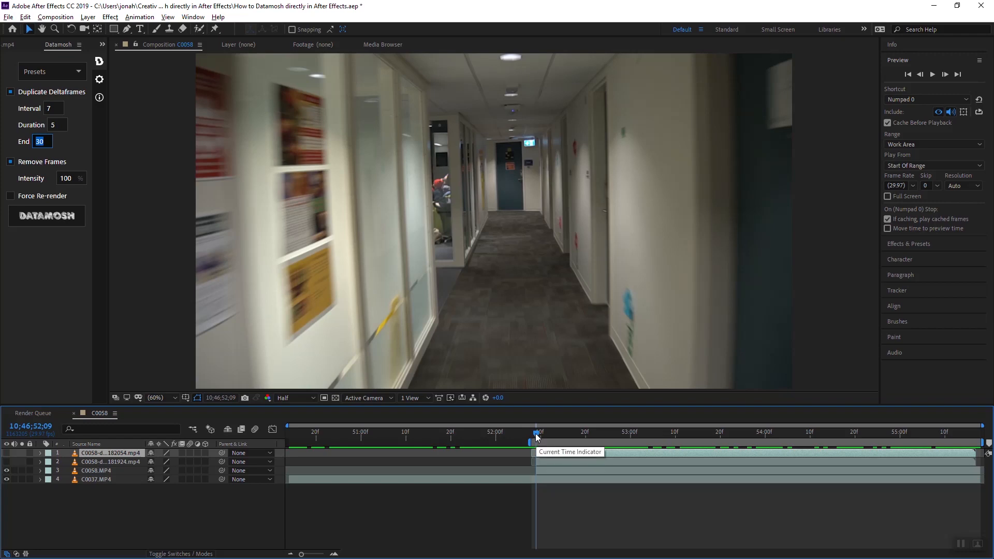
key(Page_Down)
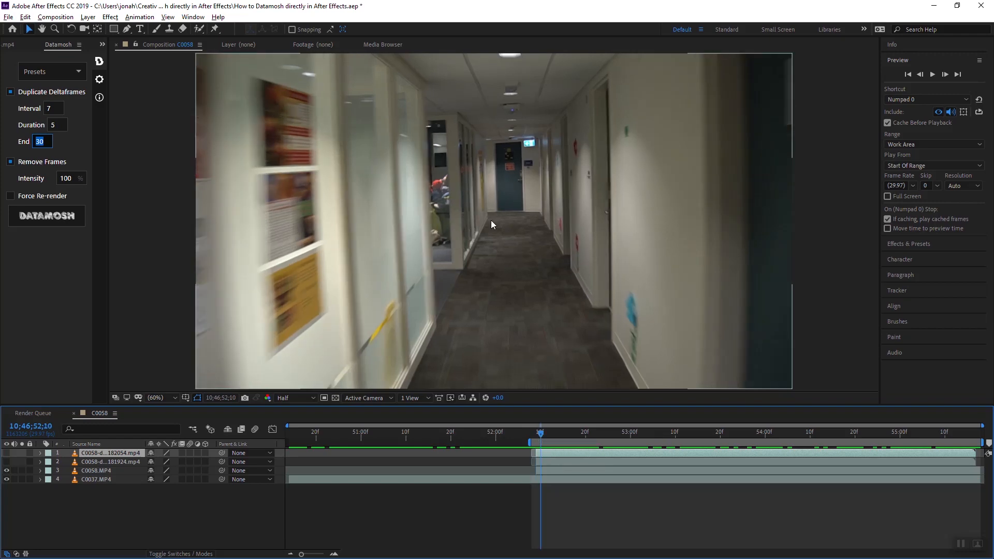
click(537, 434)
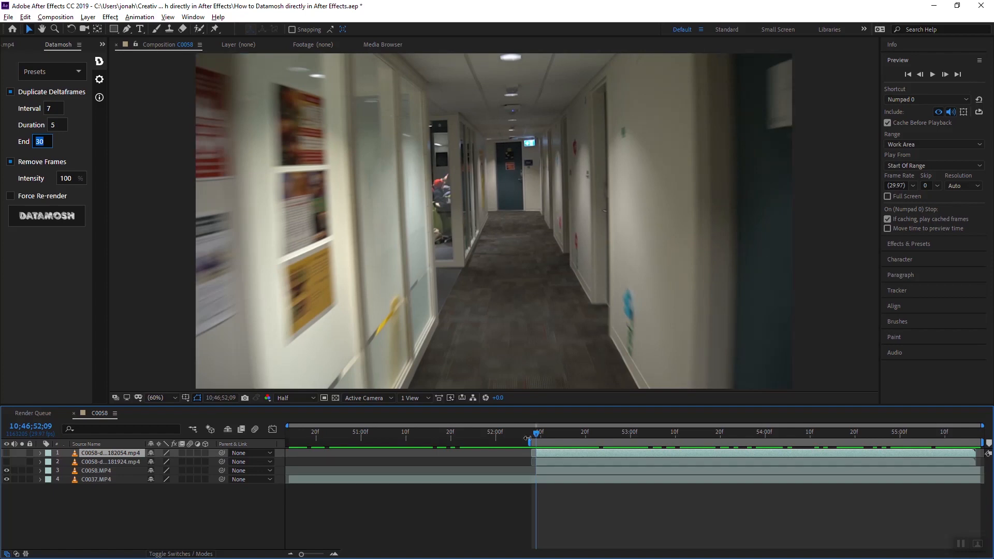
drag(537, 434, 539, 433)
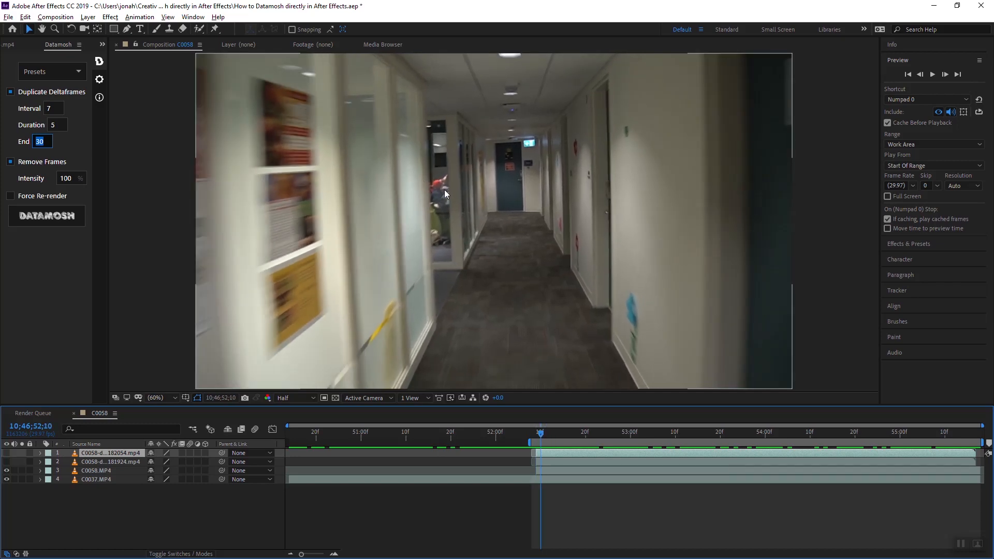
click(535, 435)
drag(534, 434, 539, 434)
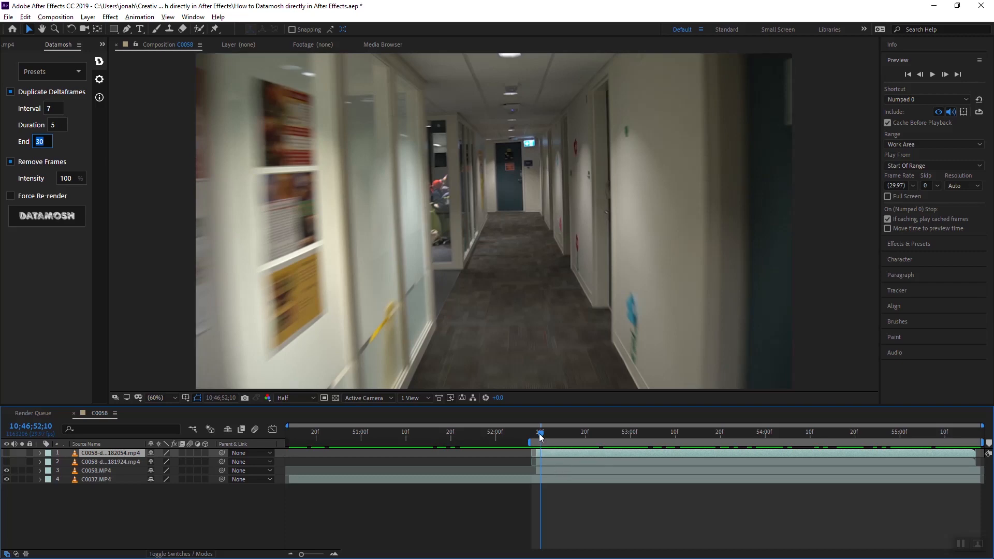
drag(540, 435, 540, 435)
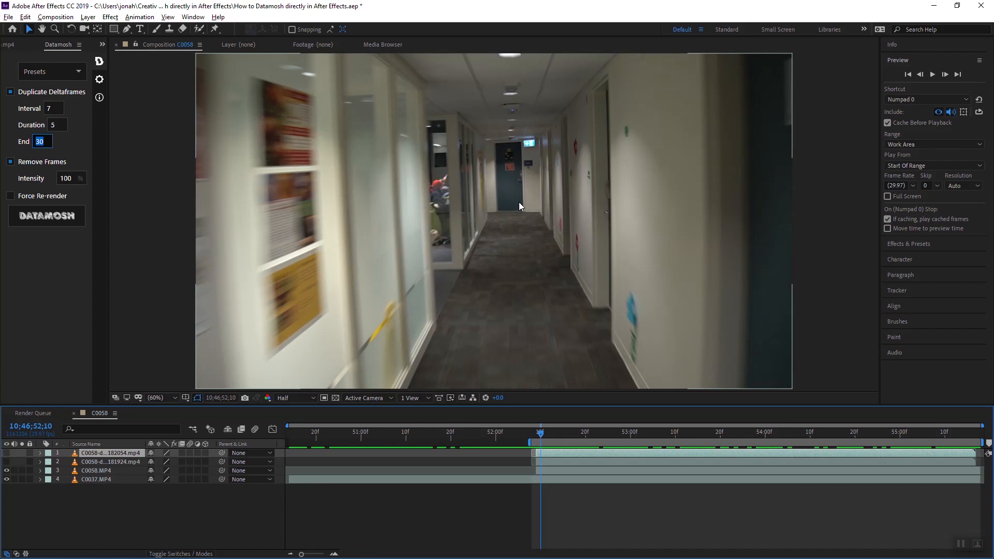
drag(541, 437, 540, 439)
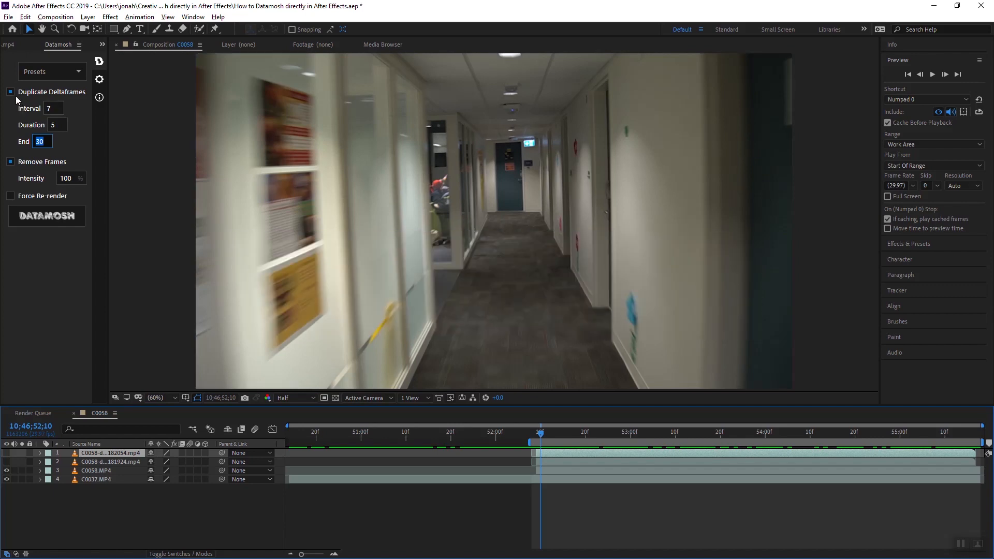
Show the newest datamoshed layer again and scrub through its glitch frames after the cut
click(6, 454)
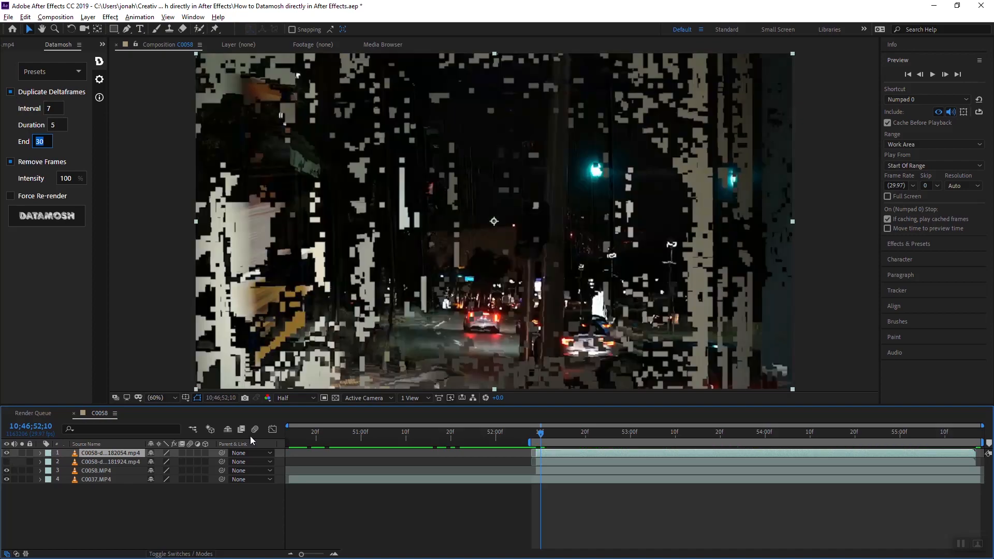
mouse_move(549, 440)
mouse_down()
mouse_move(594, 446)
mouse_move(562, 446)
mouse_up()
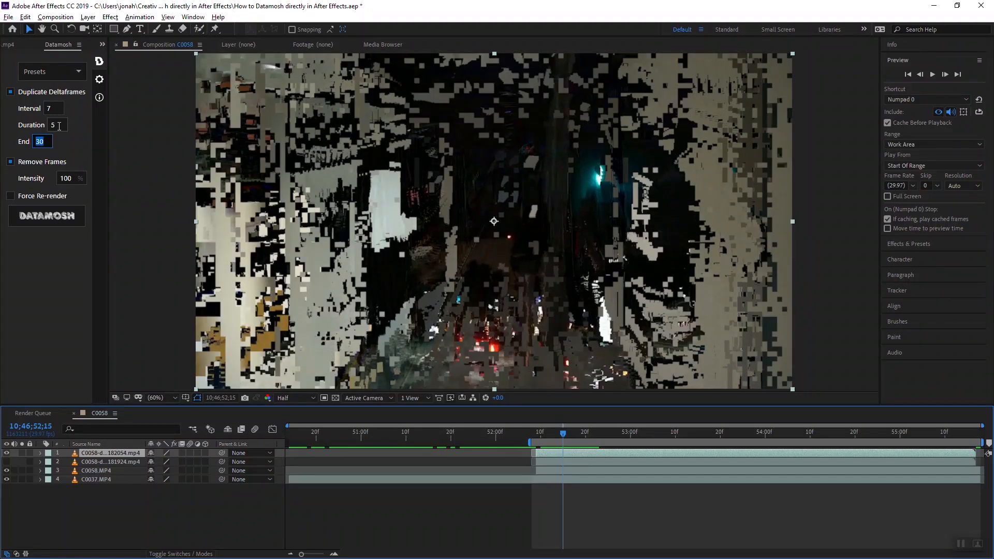
click(54, 124)
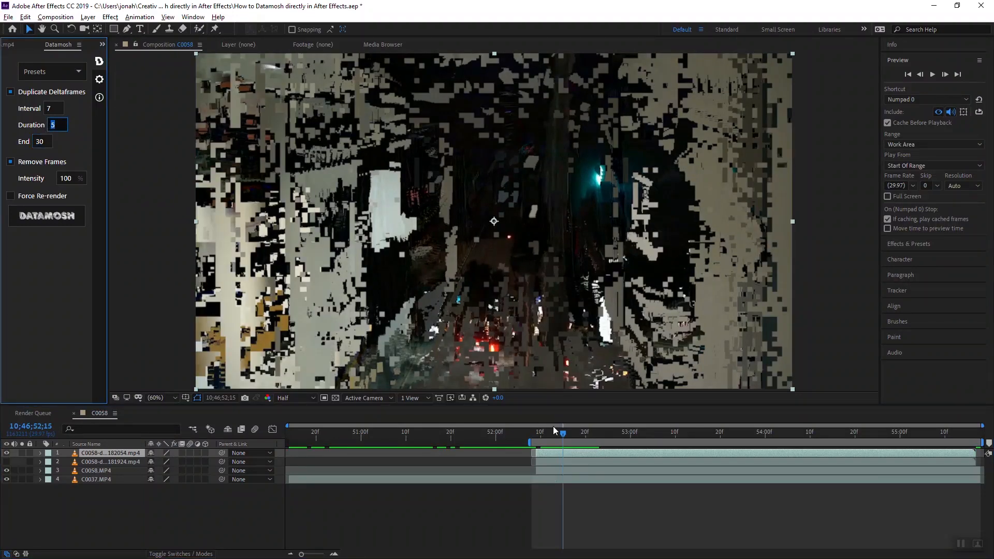
drag(565, 434, 565, 437)
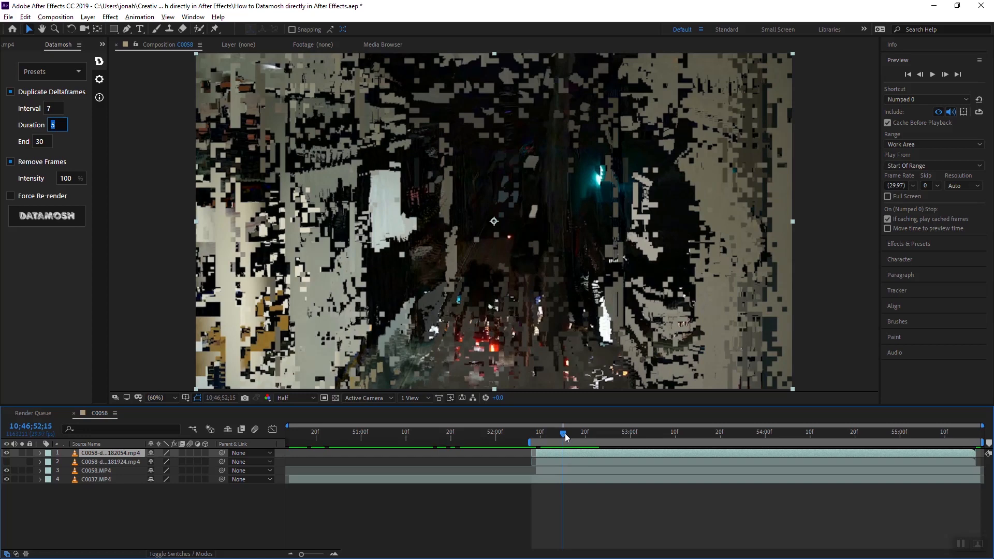
drag(565, 435, 564, 435)
drag(565, 437, 567, 438)
drag(566, 434, 589, 447)
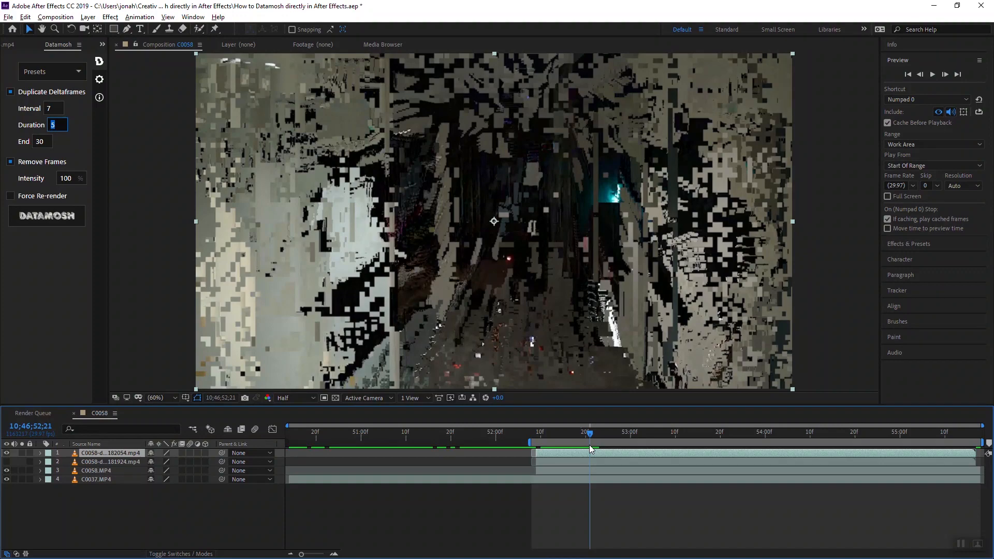
mouse_move(592, 449)
mouse_down()
mouse_move(616, 451)
mouse_move(588, 461)
mouse_move(657, 472)
mouse_move(585, 461)
mouse_up()
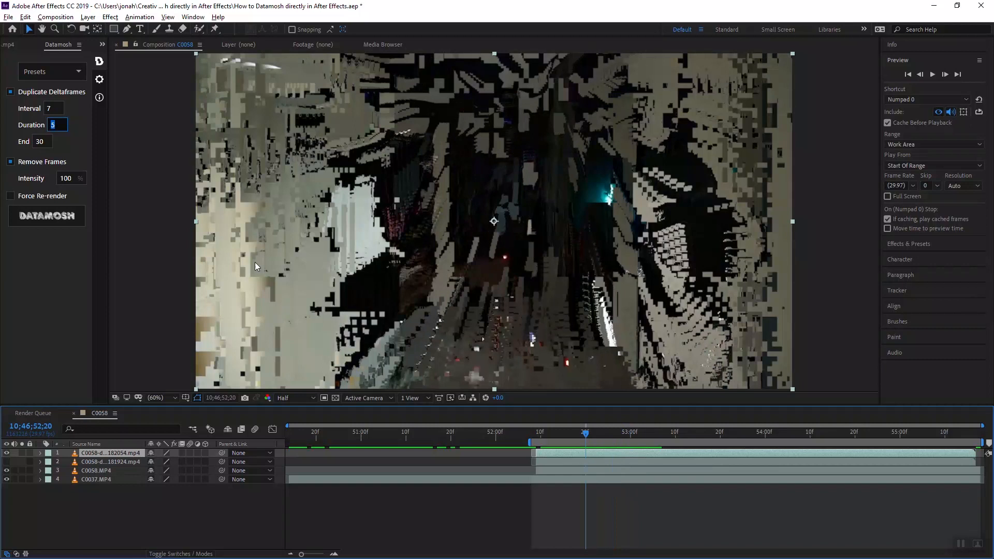
Open the Duplicate Deltaframes Interval value for editing
click(51, 109)
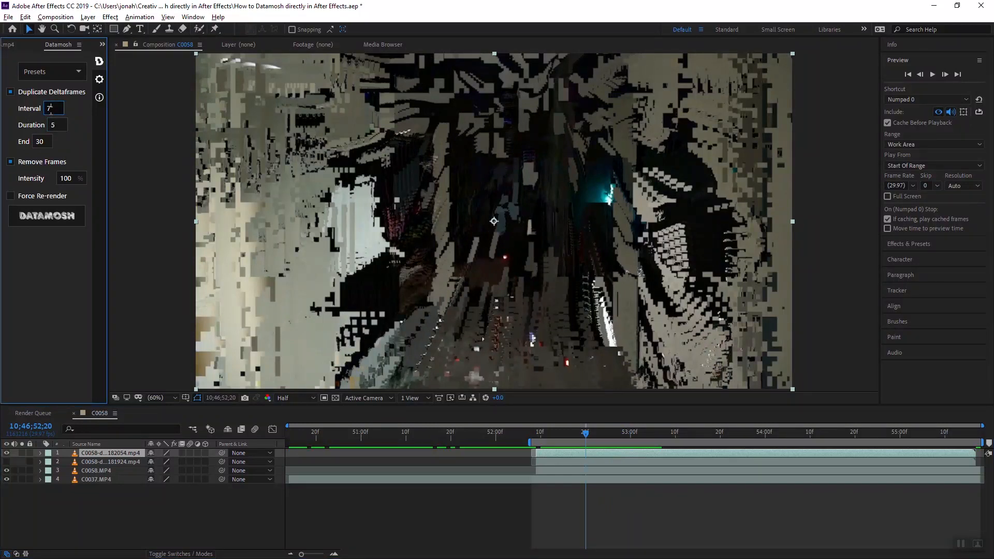